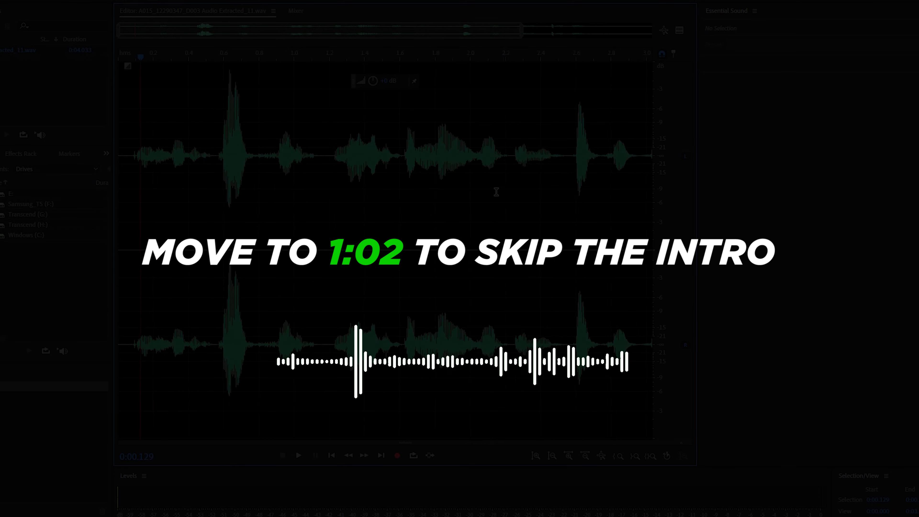
# - Place the playhead at about 0:03.242 and examine the narrow spike in the waveform right after it
pyautogui.click(547, 162)
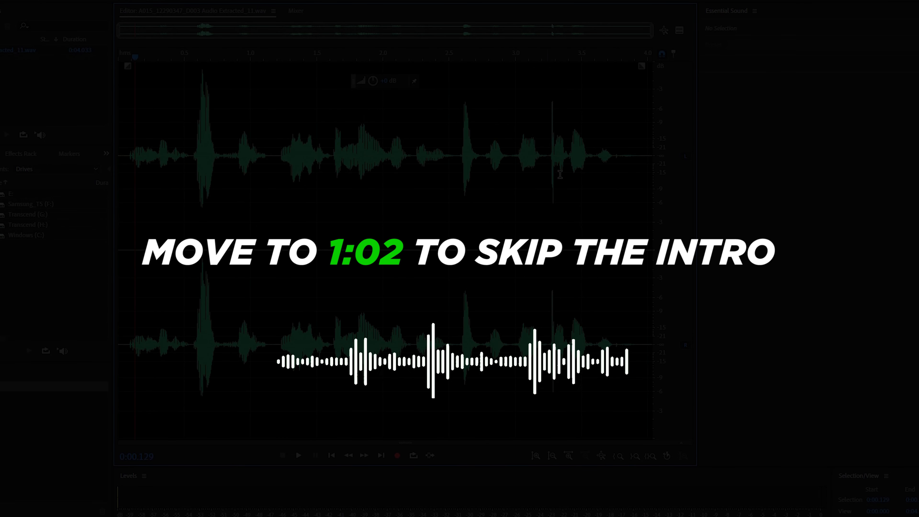
pyautogui.scroll(3, 548, 163)
pyautogui.scroll(3, 554, 166)
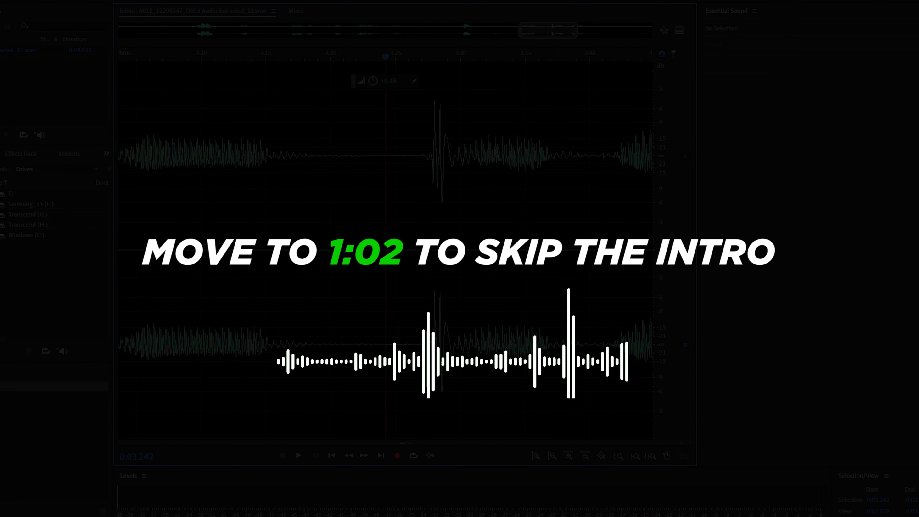
pyautogui.scroll(1, 483, 168)
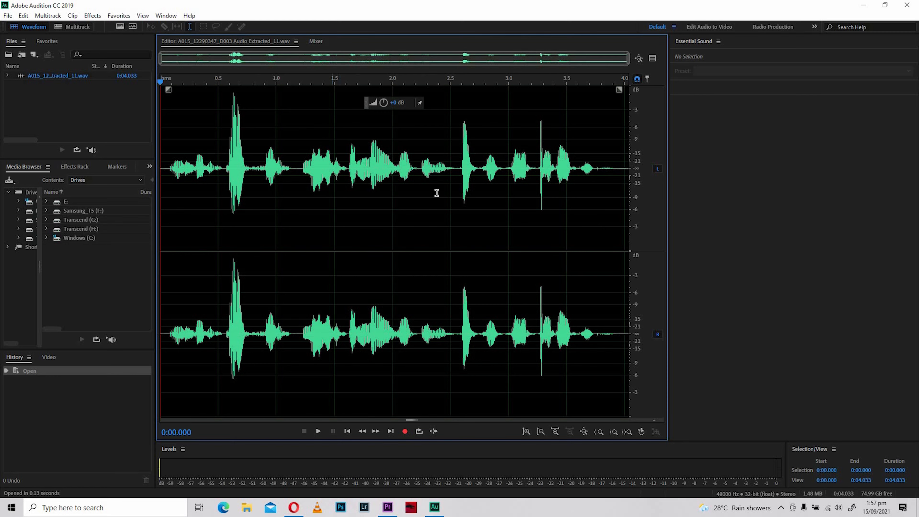
# - Examine the opening of the waveform, briefly selecting the quiet stretch from about 0:00.066 to 0:00.087
pyautogui.scroll(1, 210, 198)
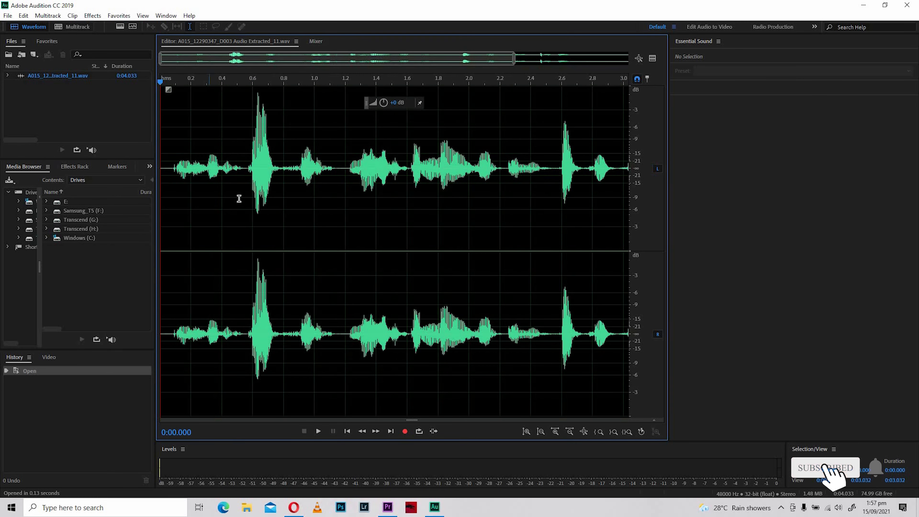
pyautogui.scroll(6, 273, 197)
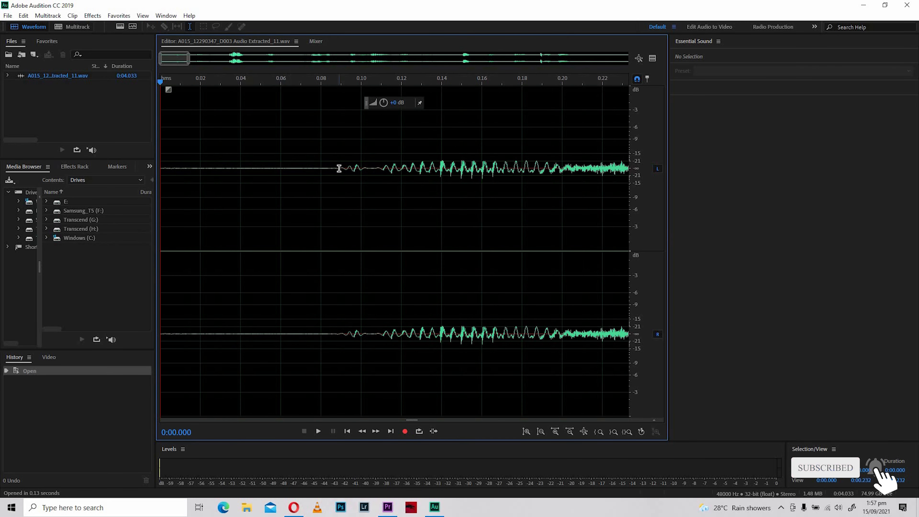
pyautogui.moveTo(336, 168); pyautogui.dragTo(422, 192)
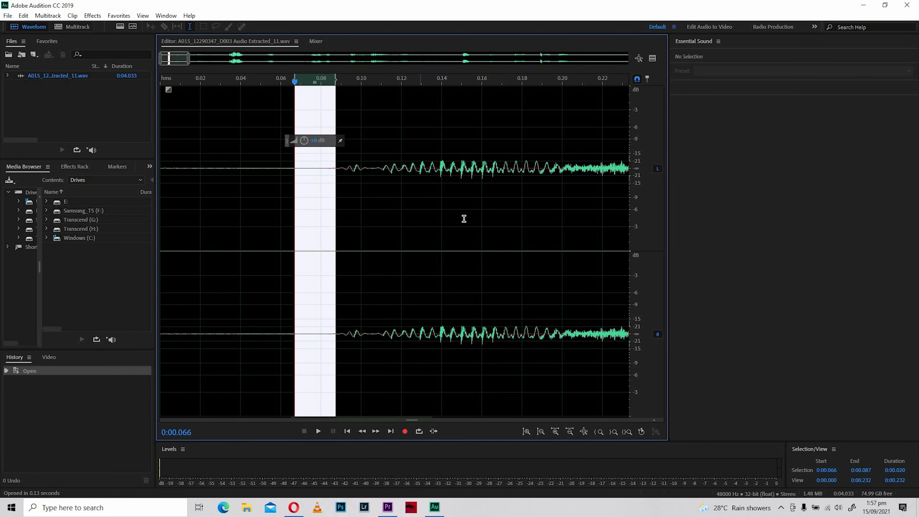
pyautogui.click(422, 218)
pyautogui.scroll(-4, 502, 200)
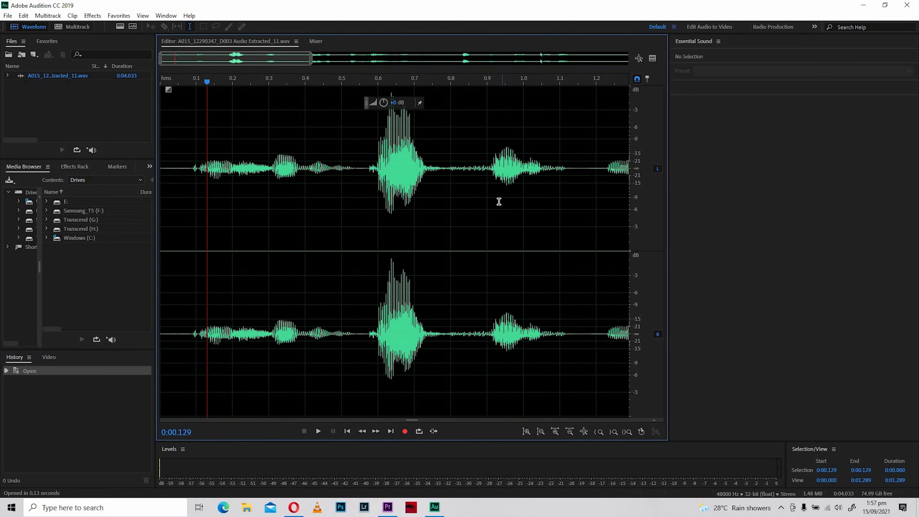
pyautogui.scroll(-3, 499, 202)
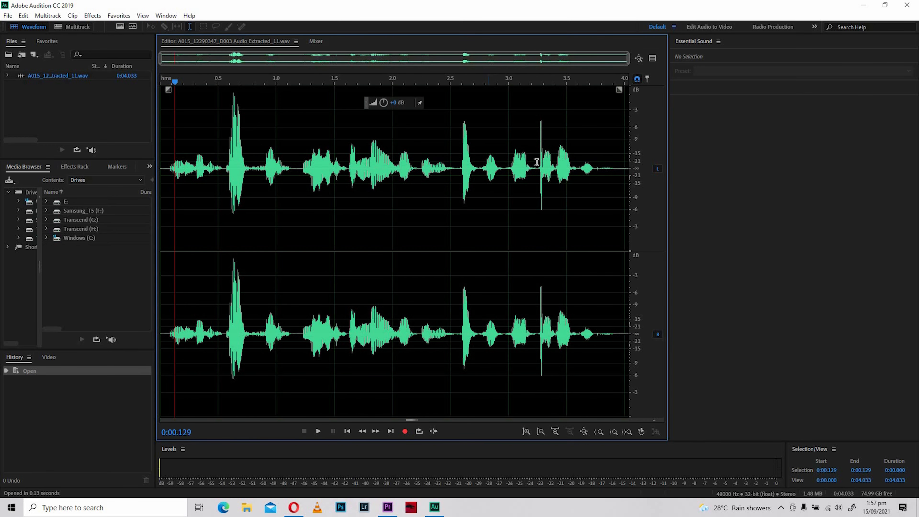
# - Set the playhead just before the sharp spike near 3.28 s and inspect the shape of the spike closely
pyautogui.click(537, 174)
pyautogui.scroll(4, 539, 176)
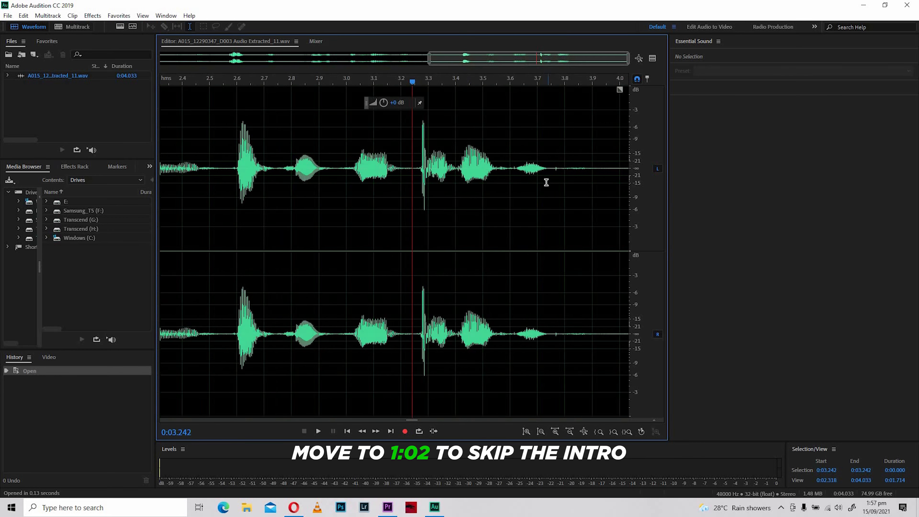
pyautogui.scroll(3, 468, 160)
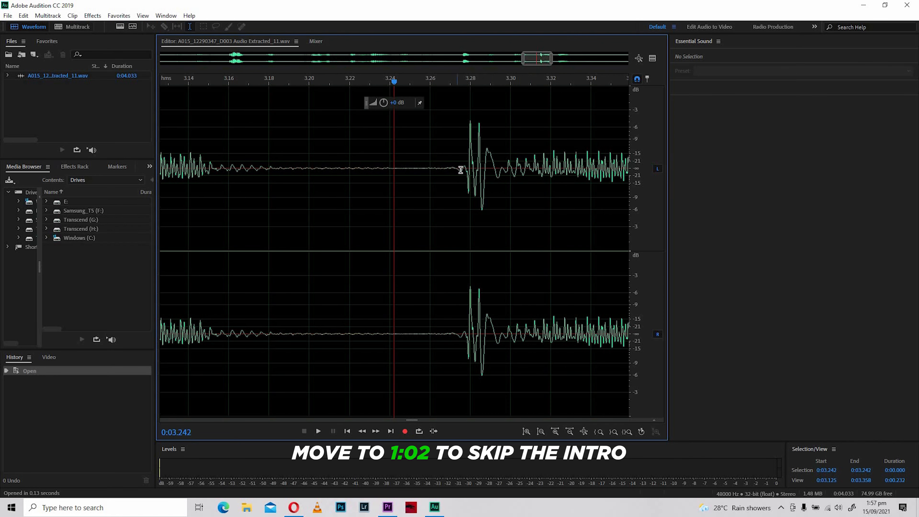
pyautogui.scroll(1, 476, 168)
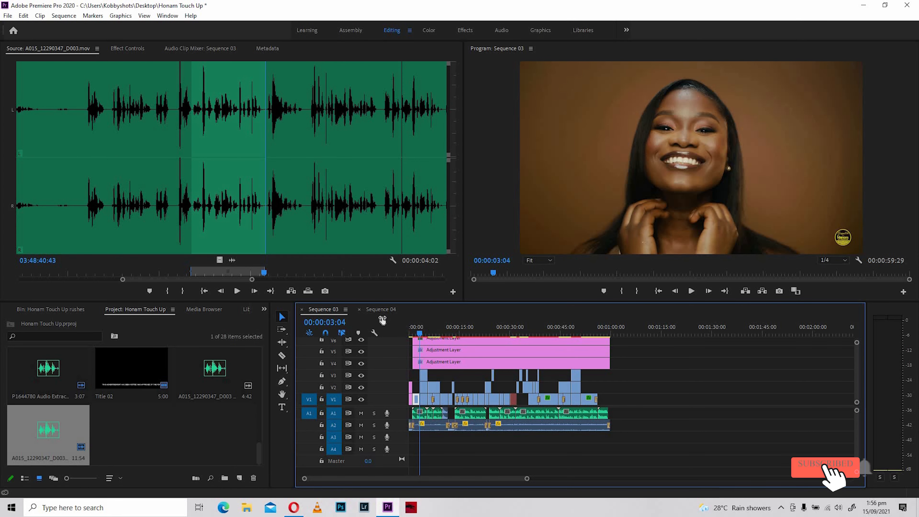
# - In Premiere Pro, open Sequence 04 and place only the audio of the marked source range at the start of track A1
pyautogui.click(384, 309)
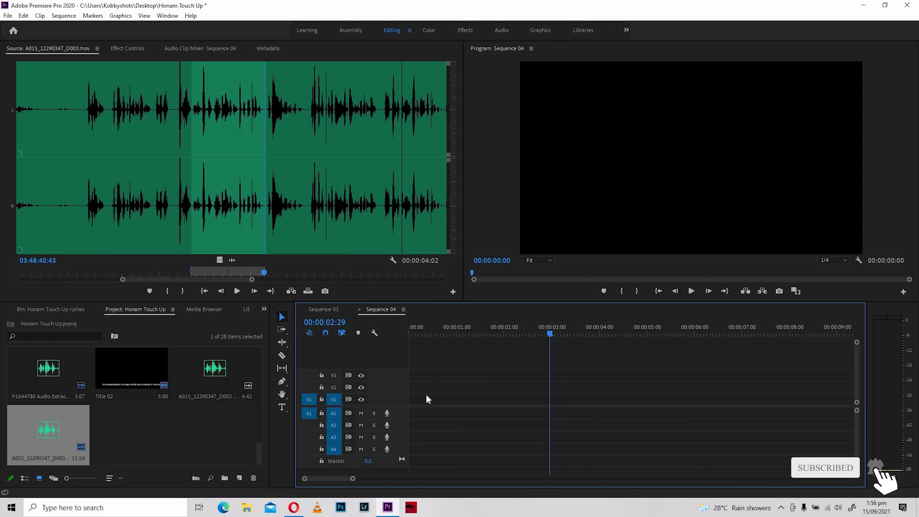
pyautogui.moveTo(233, 260); pyautogui.dragTo(488, 329)
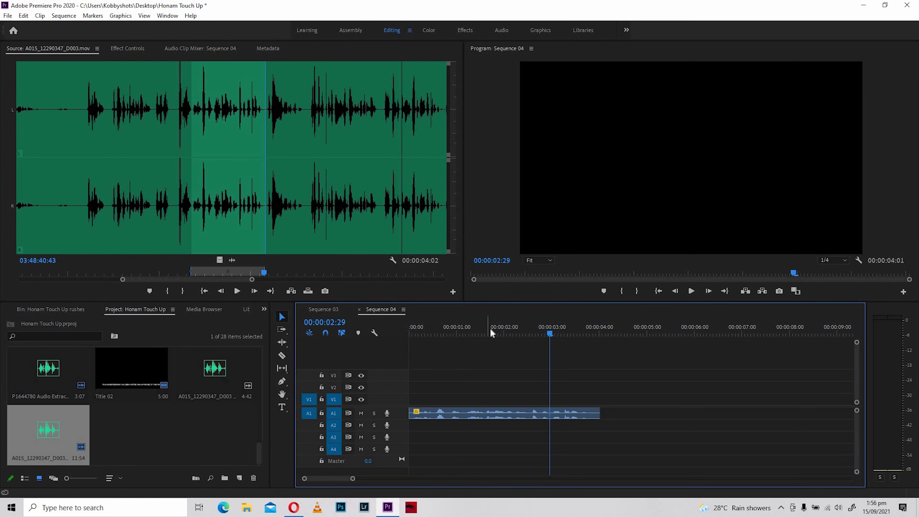
# - Play the audio clip on track A1 from the beginning of the sequence and listen for mouth clicks
pyautogui.click(517, 324)
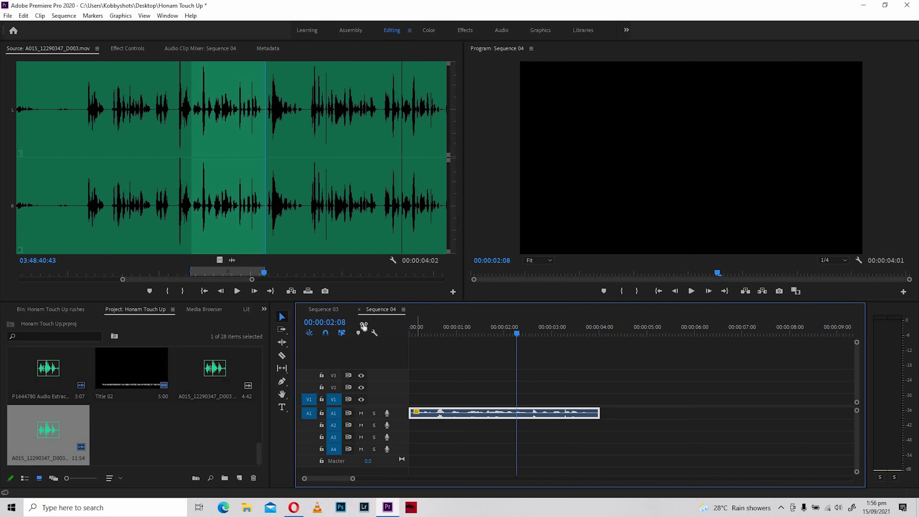
pyautogui.press('Home')
pyautogui.press('space')
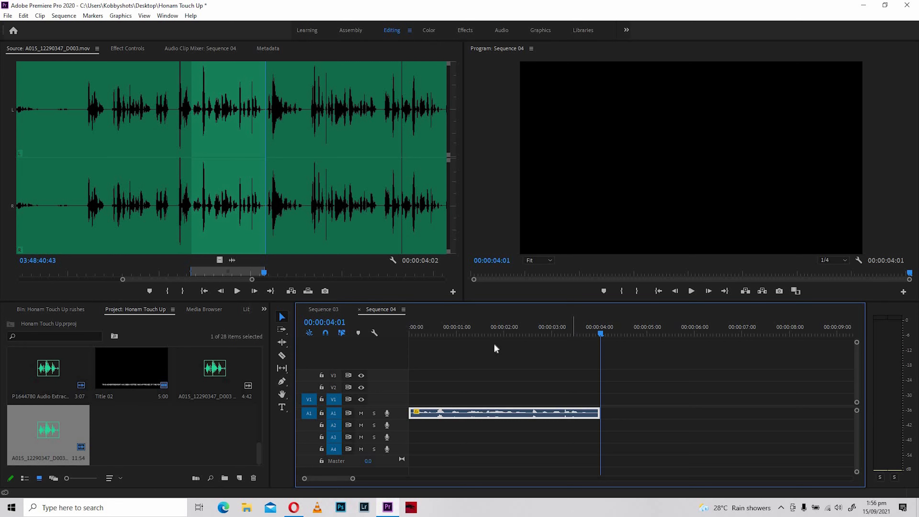
pyautogui.press('space')
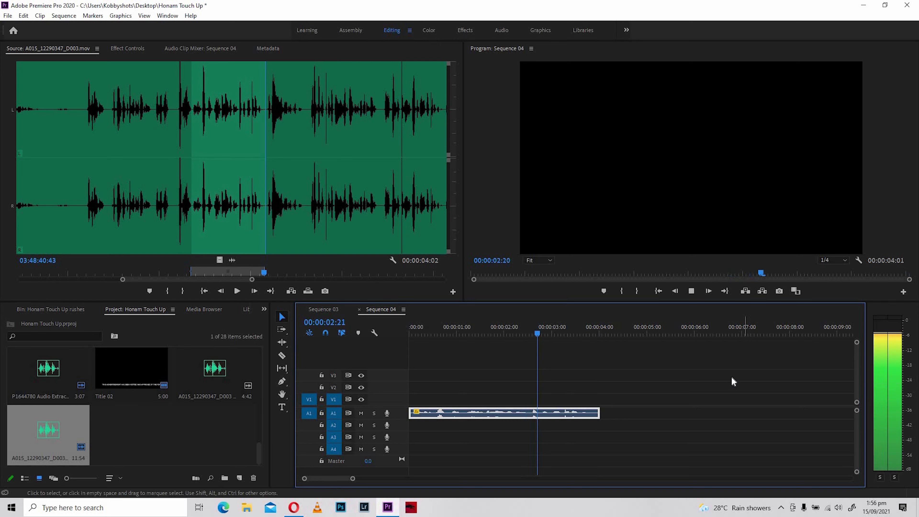
pyautogui.press('space')
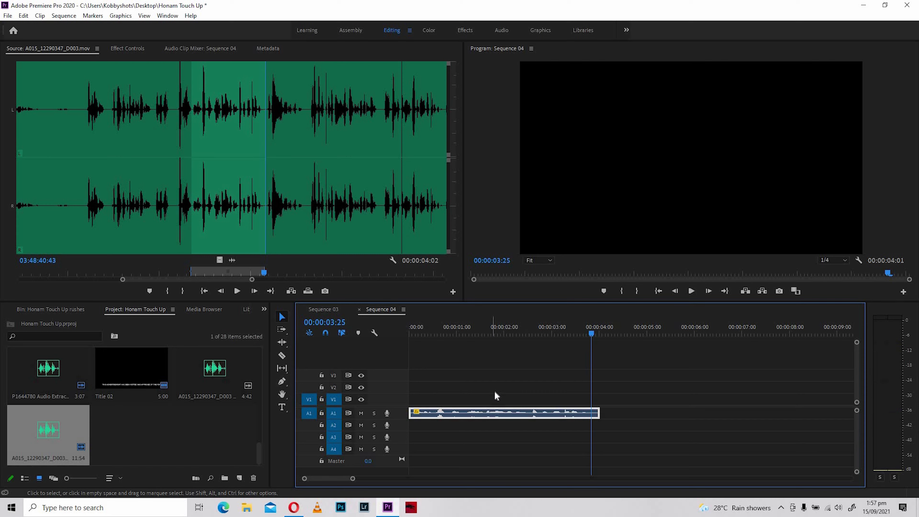
# - Send the clip on track A1 to Adobe Audition for editing, postponing the choice about the recovered previous session
pyautogui.rightClick(508, 414)
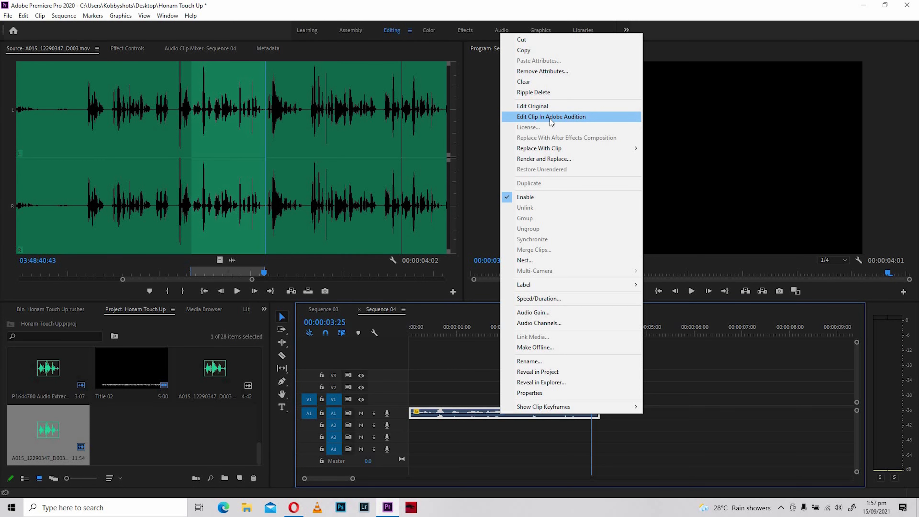
pyautogui.click(551, 116)
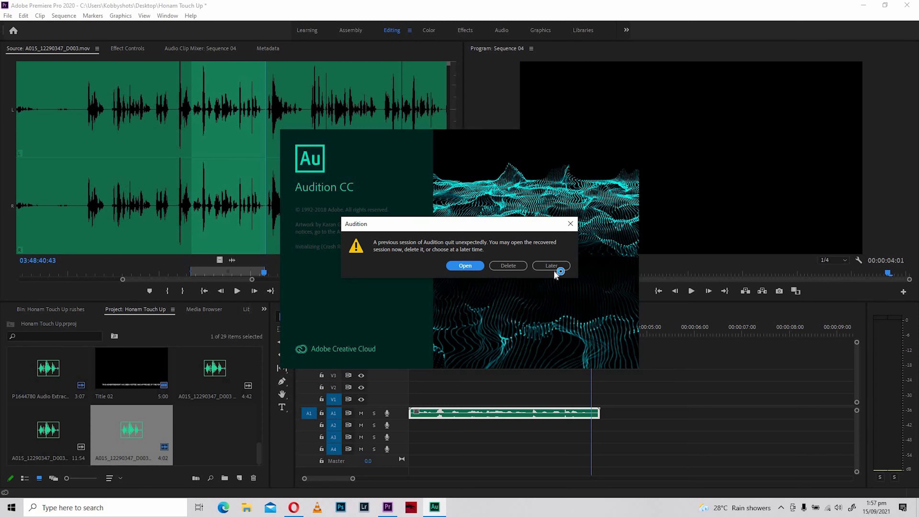
pyautogui.click(554, 271)
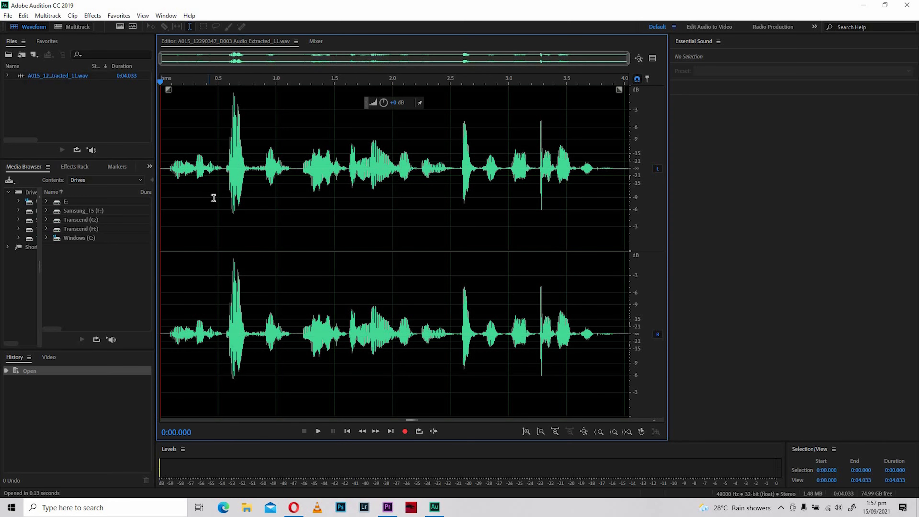
# - Inspect the silence and the first low-level sounds at the start of the clip, marking about 0:00.066 to 0:00.087 temporarily
pyautogui.scroll(8, 263, 200)
pyautogui.scroll(2, 336, 169)
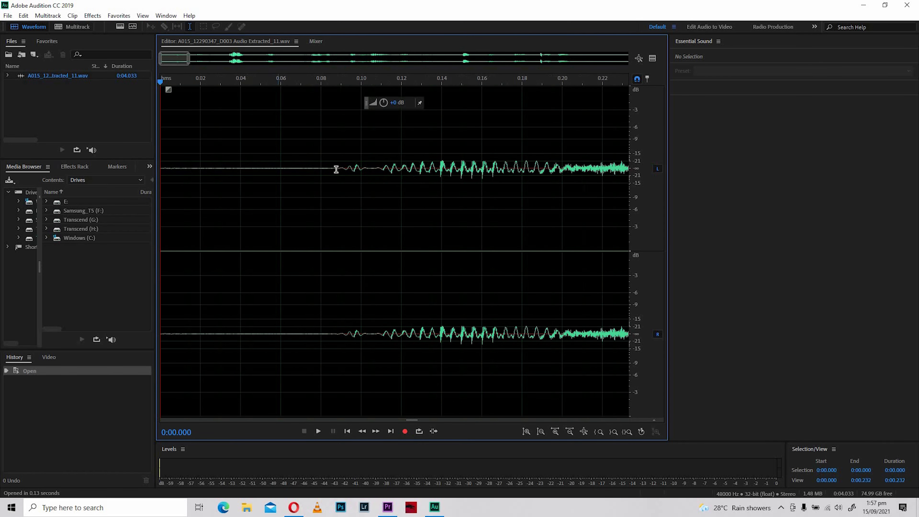
pyautogui.moveTo(335, 189); pyautogui.dragTo(294, 191)
pyautogui.click(421, 192)
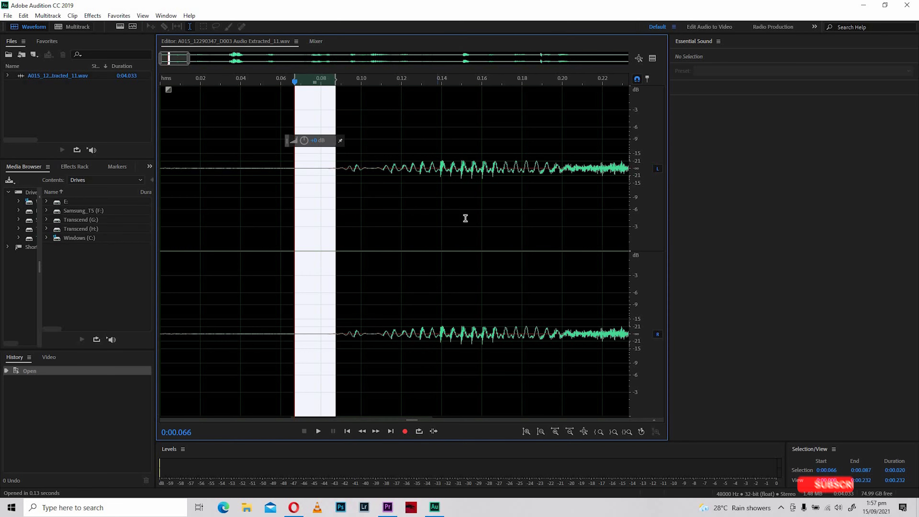
pyautogui.scroll(-7, 481, 208)
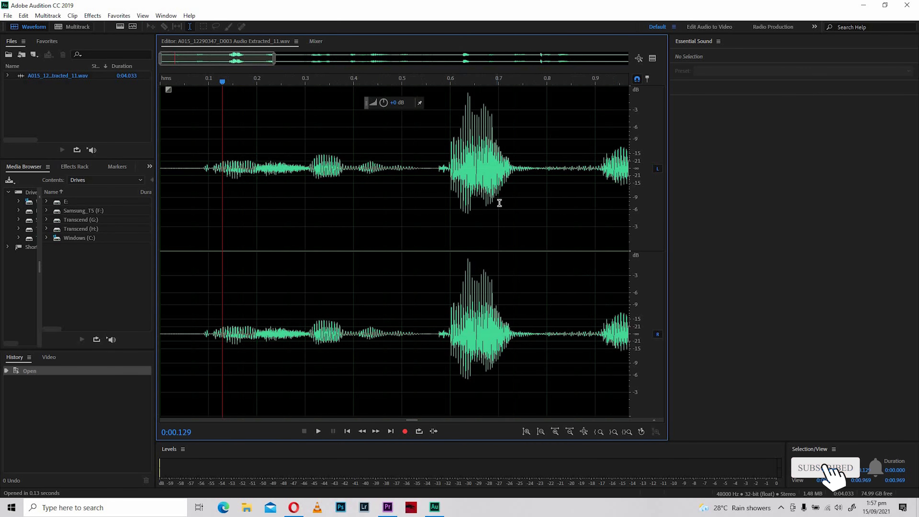
pyautogui.scroll(-3, 496, 198)
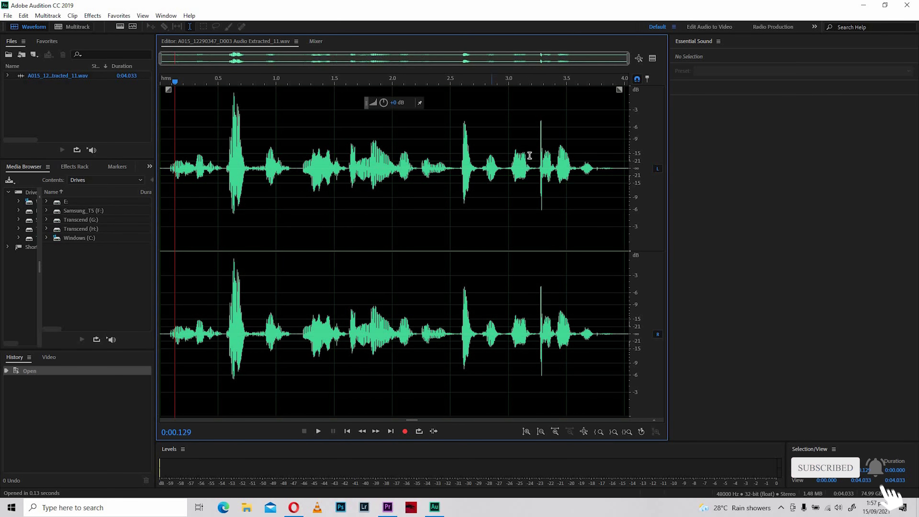
# - Select the narrow click spike in the waveform, from about 0:03.268 to 0:03.310
pyautogui.click(537, 173)
pyautogui.scroll(5, 541, 177)
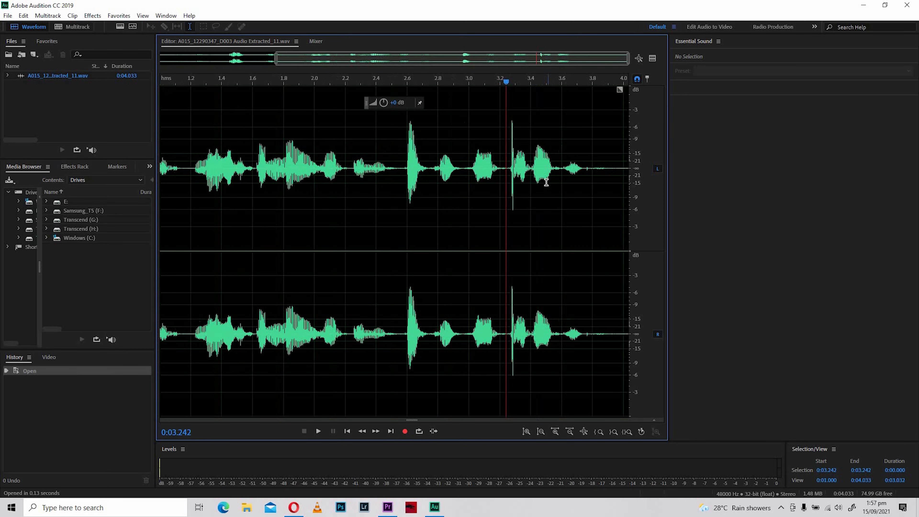
pyautogui.scroll(6, 541, 177)
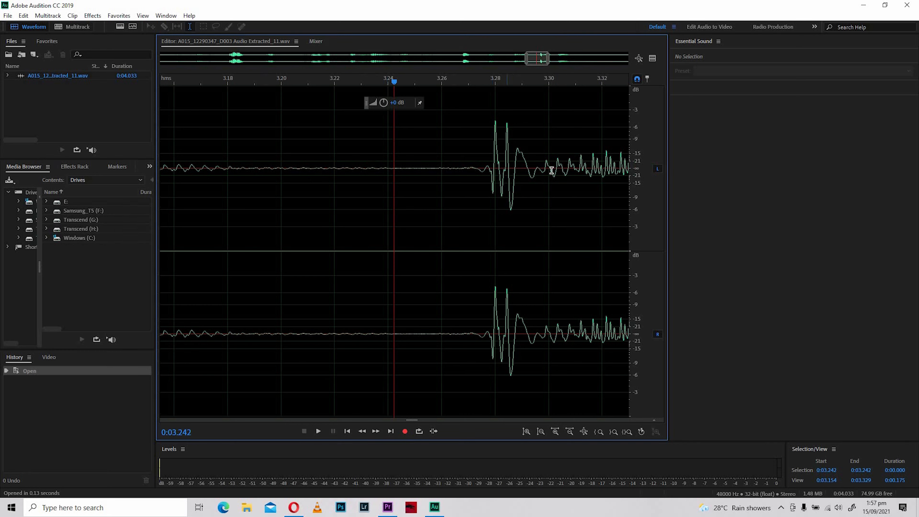
pyautogui.scroll(-1, 535, 180)
pyautogui.click(447, 151)
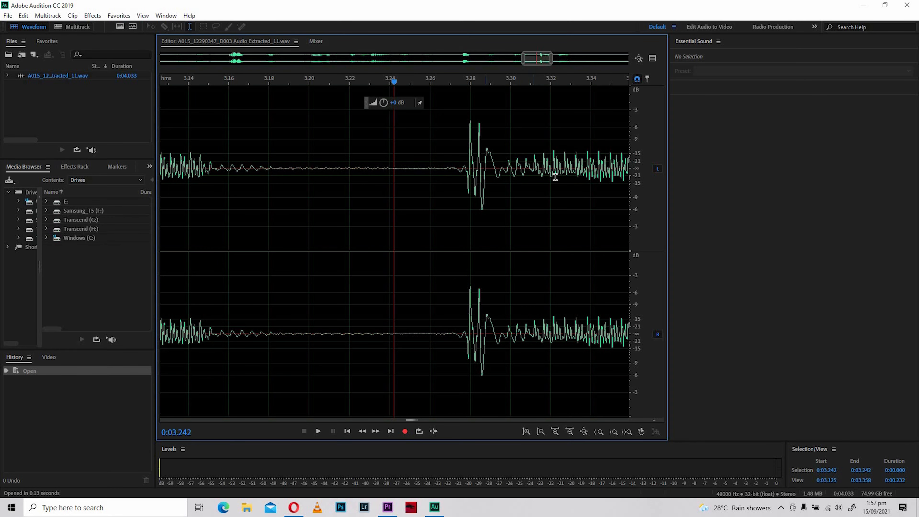
pyautogui.scroll(1, 553, 179)
pyautogui.scroll(1, 552, 180)
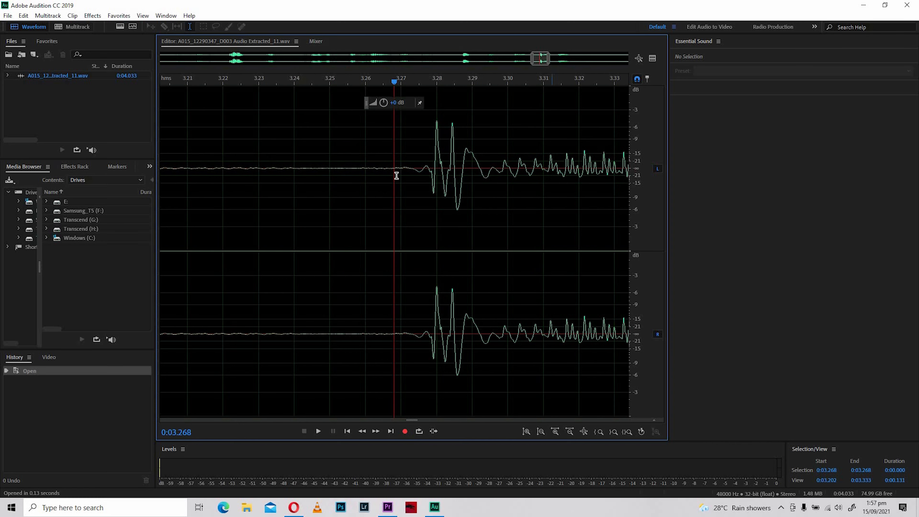
pyautogui.click(400, 168)
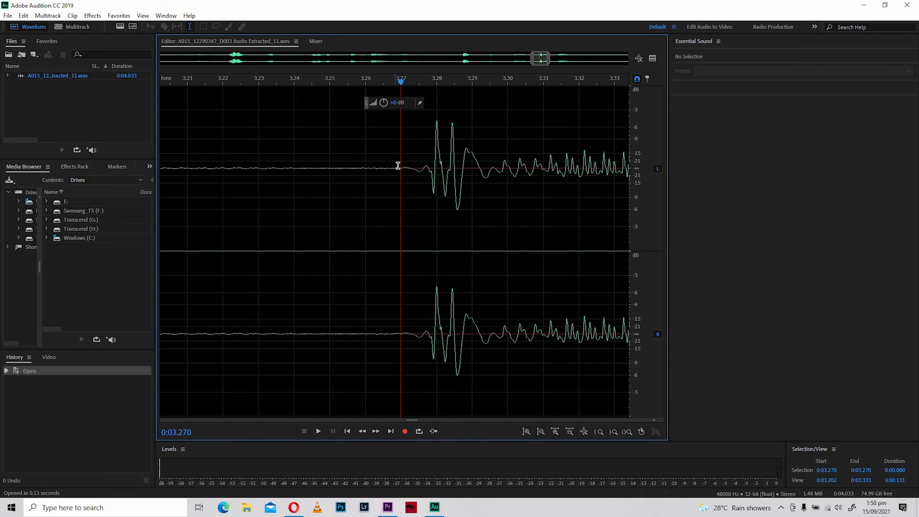
pyautogui.moveTo(396, 170); pyautogui.dragTo(544, 173)
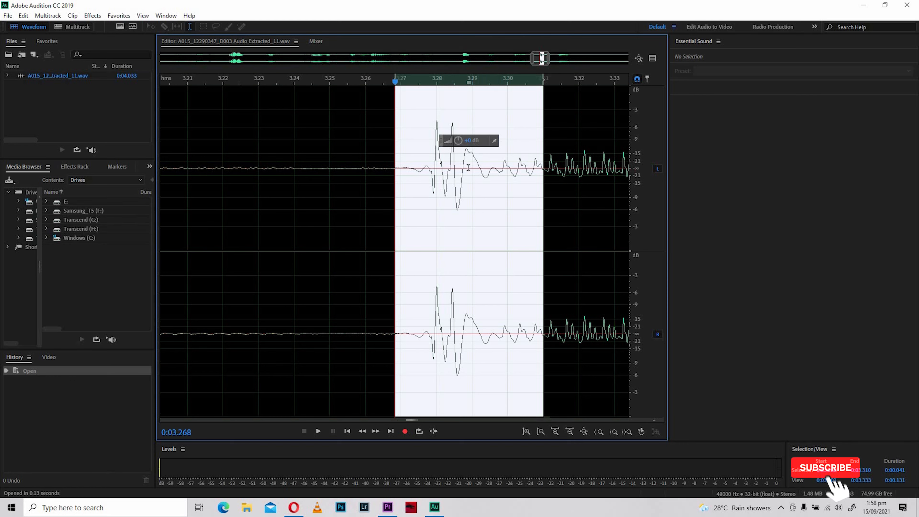
# - Apply an FFT Filter to the selected click, lowering the curve's low-frequency end to just below -60 dB
pyautogui.click(92, 16)
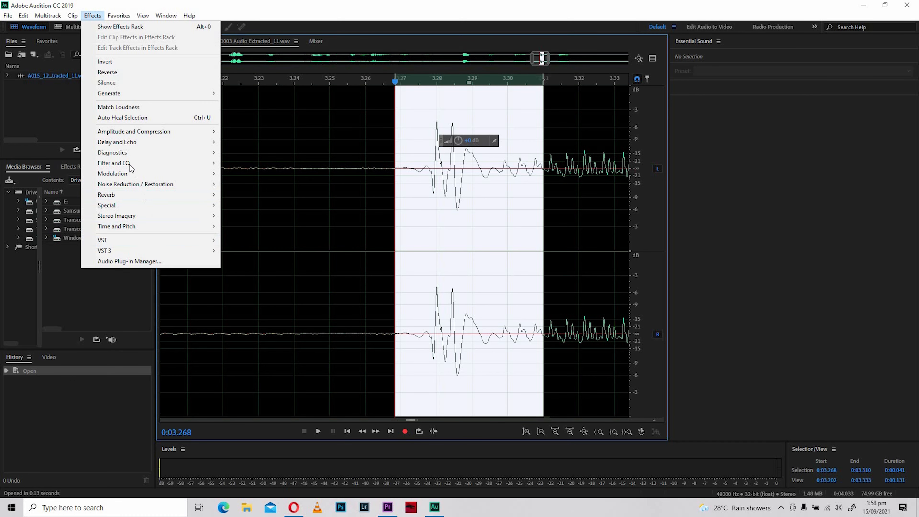
pyautogui.moveTo(249, 168)
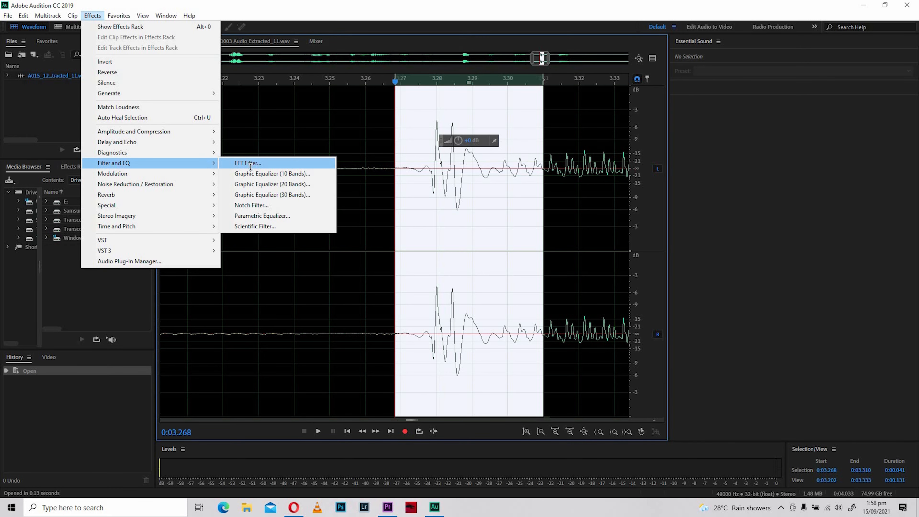
pyautogui.click(249, 164)
pyautogui.moveTo(402, 136); pyautogui.dragTo(205, 117)
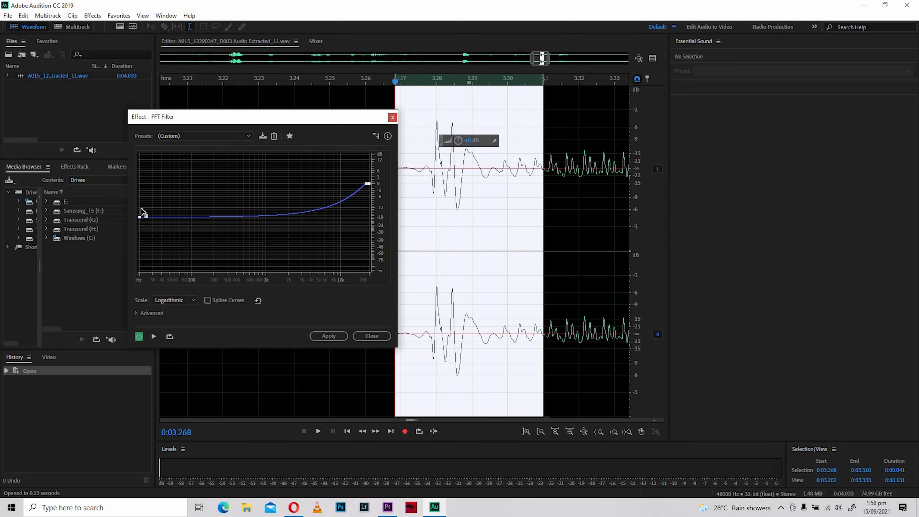
pyautogui.moveTo(142, 209); pyautogui.dragTo(144, 257)
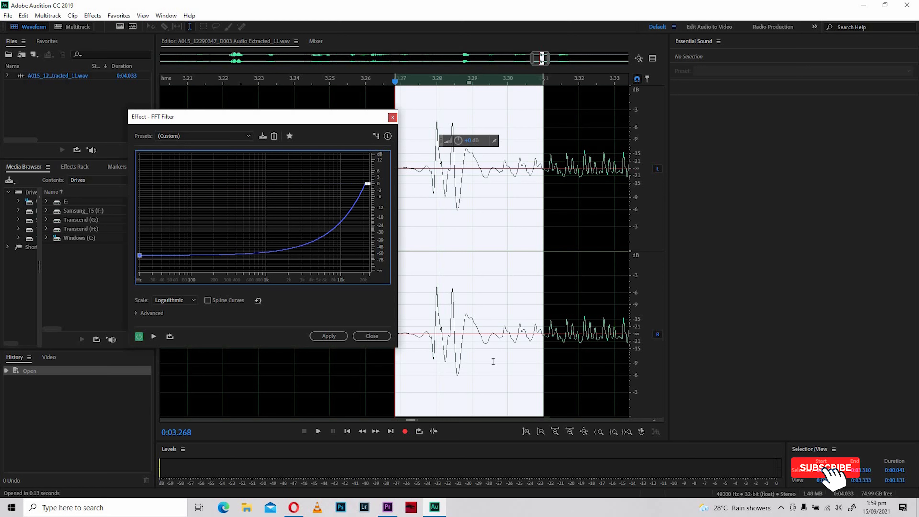
pyautogui.click(343, 337)
pyautogui.click(365, 165)
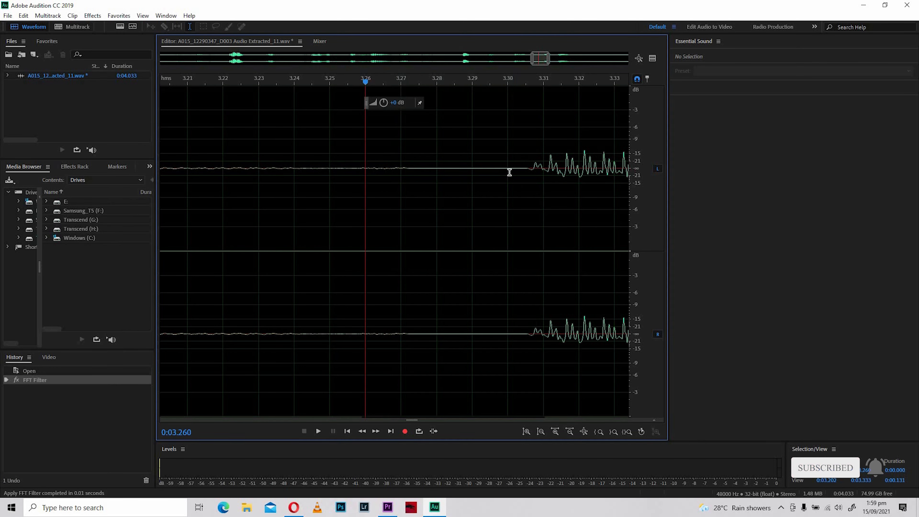
# - Play back the filtered passage around 0:03.2 and inspect its waveform alongside the neighbouring speech
pyautogui.scroll(-4, 434, 181)
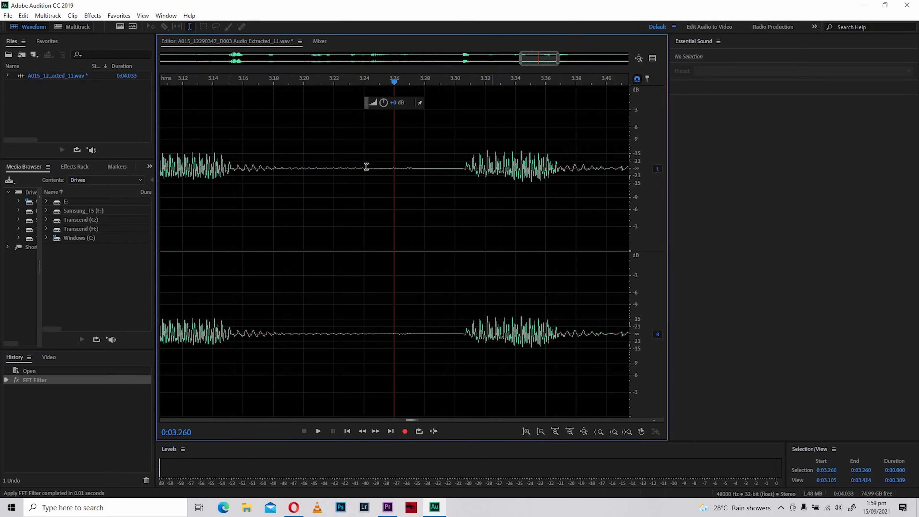
pyautogui.press('space')
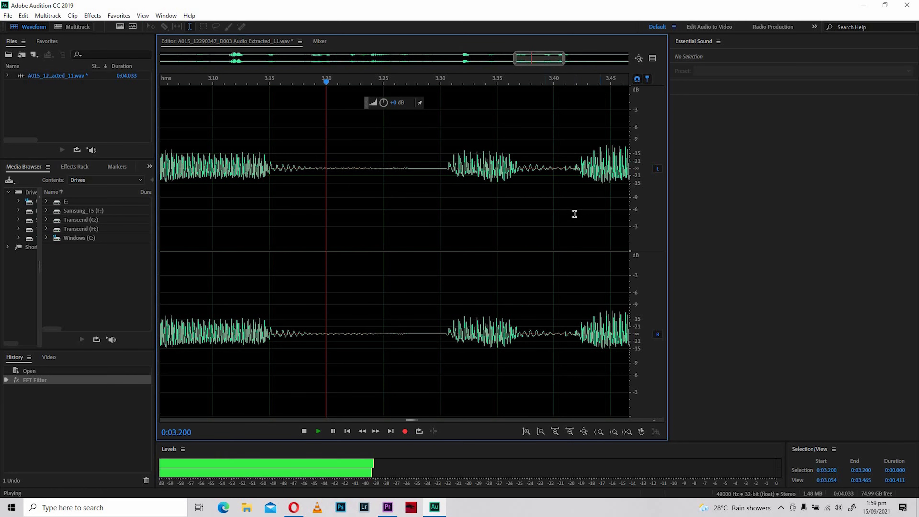
pyautogui.press('space')
pyautogui.scroll(-5, 412, 168)
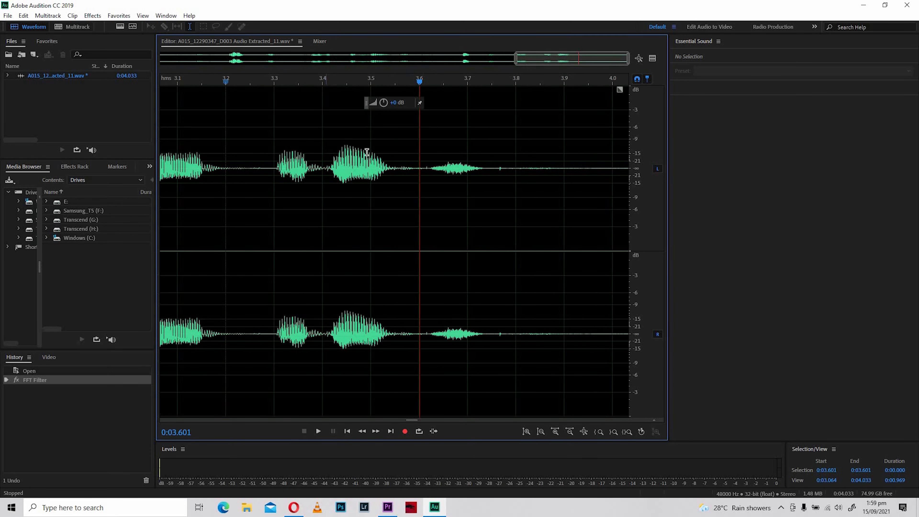
pyautogui.click(343, 175)
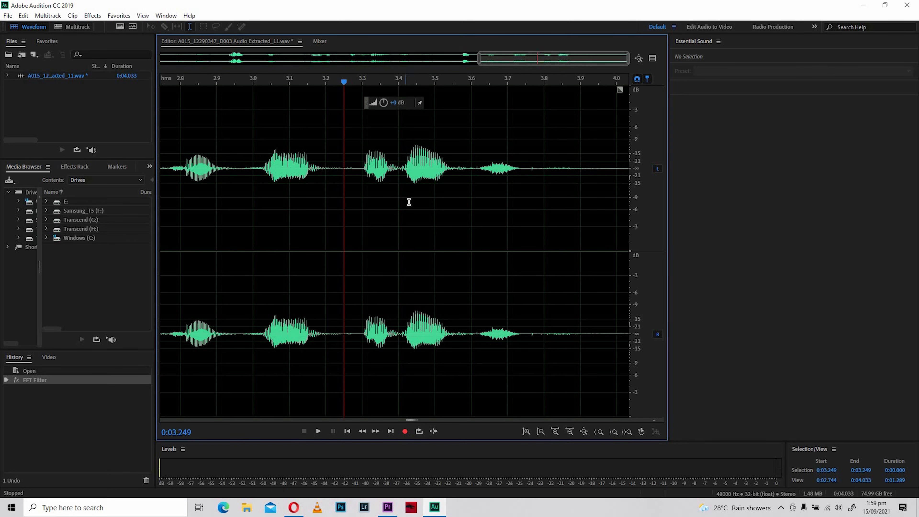
# - Undo the FFT Filter, restoring the original click and its selection from 0:03.268 to 0:03.310
pyautogui.hotkey('ctrl', 'z')
pyautogui.scroll(6, 444, 185)
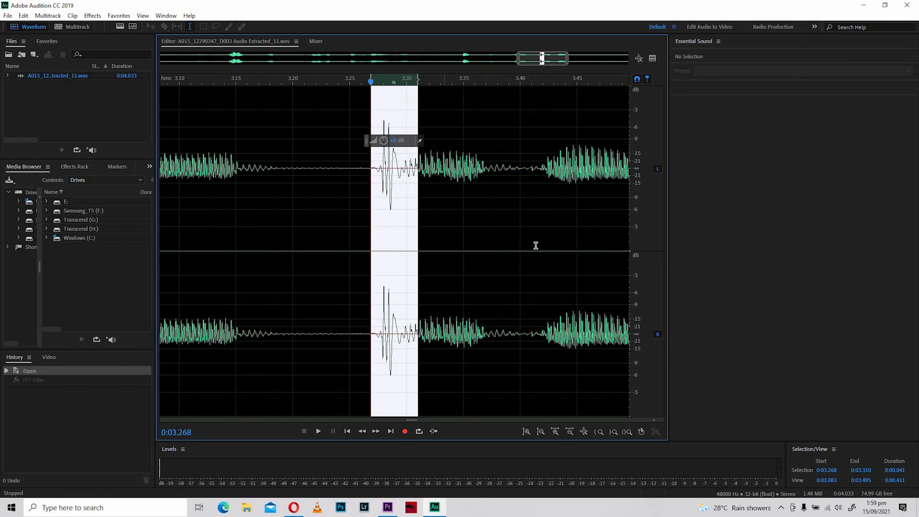
pyautogui.press('=')
pyautogui.press('=')
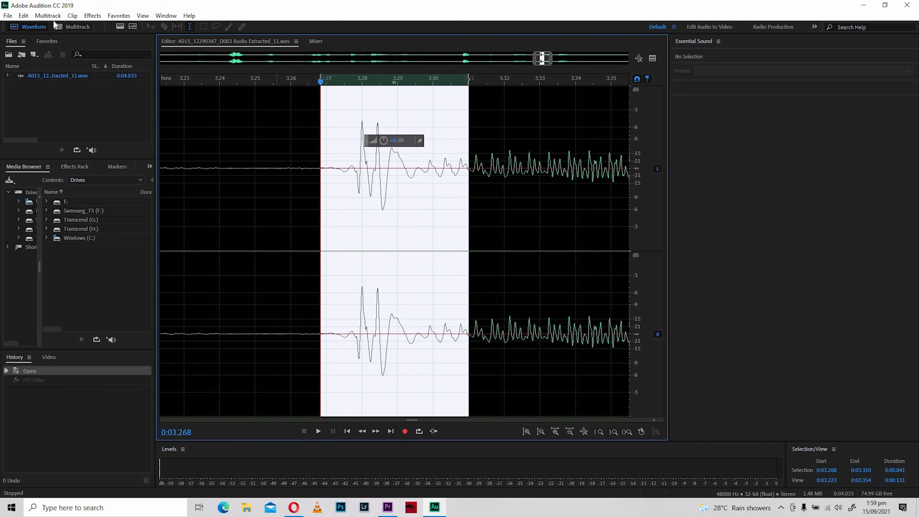
# - Apply an FFT Filter to the selected click, raising the curve's low-frequency end to just below -30 dB
pyautogui.click(93, 16)
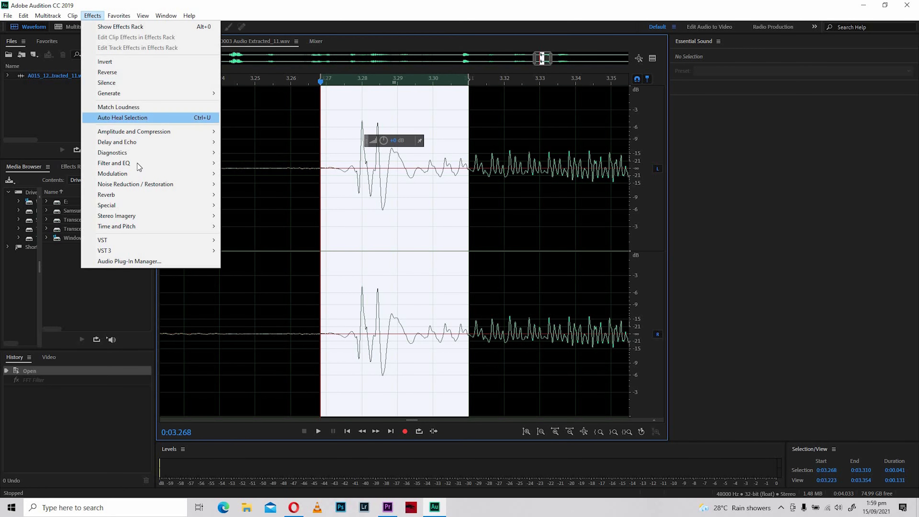
pyautogui.moveTo(176, 166)
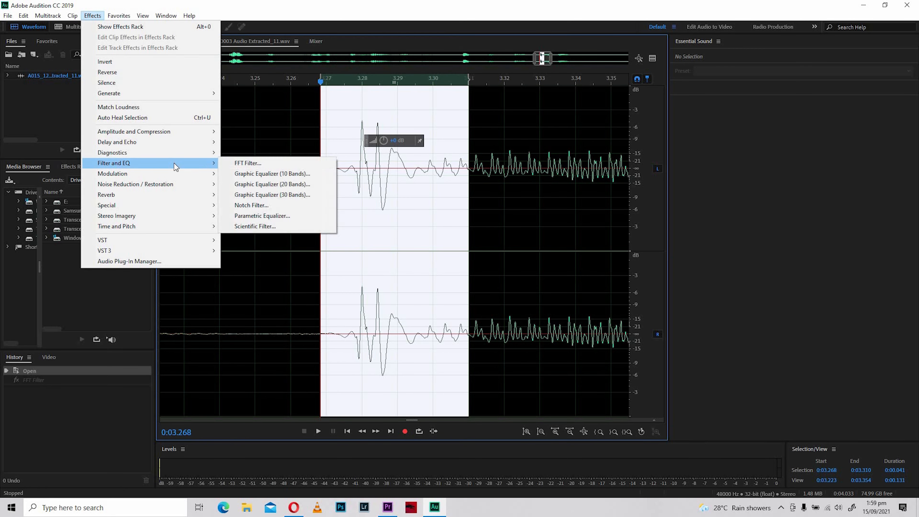
pyautogui.click(290, 165)
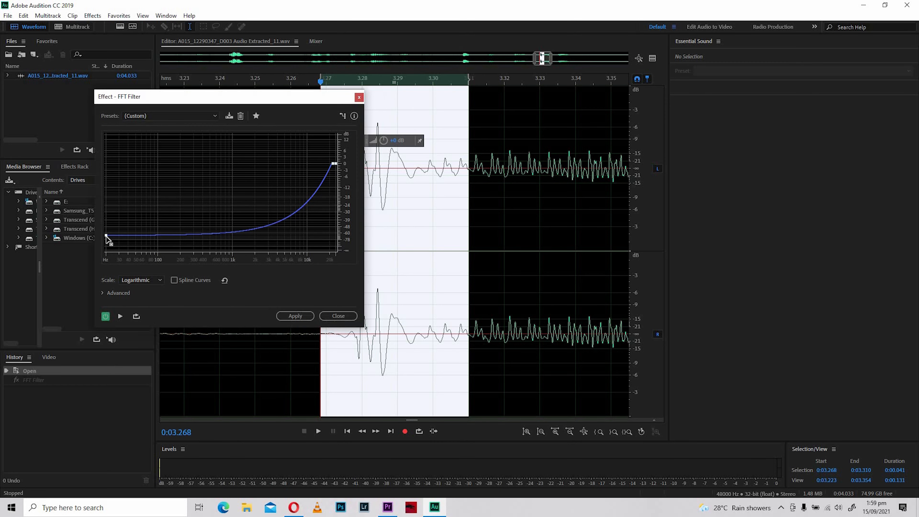
pyautogui.moveTo(106, 235)
pyautogui.moveTo(106, 233); pyautogui.dragTo(106, 215)
pyautogui.click(295, 316)
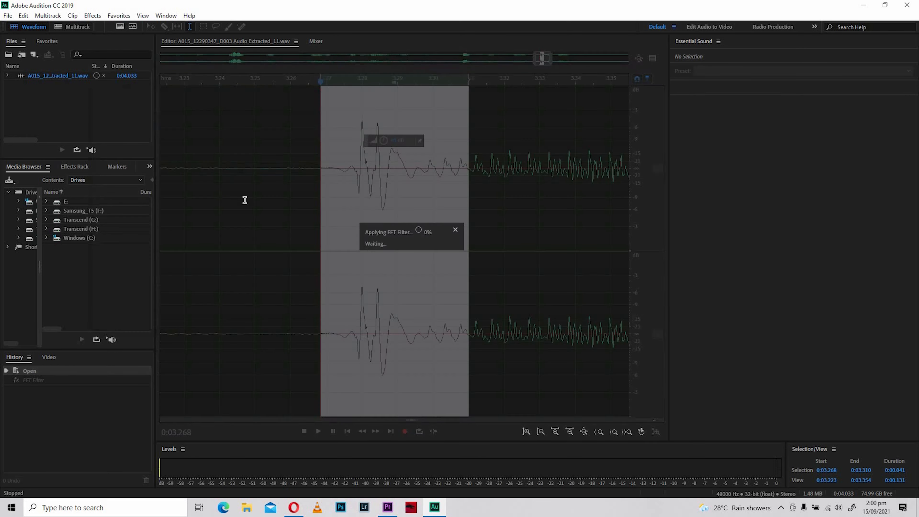
# - Clear the selection and play the whole filtered recording from about 0:00.065 to its end
pyautogui.click(238, 174)
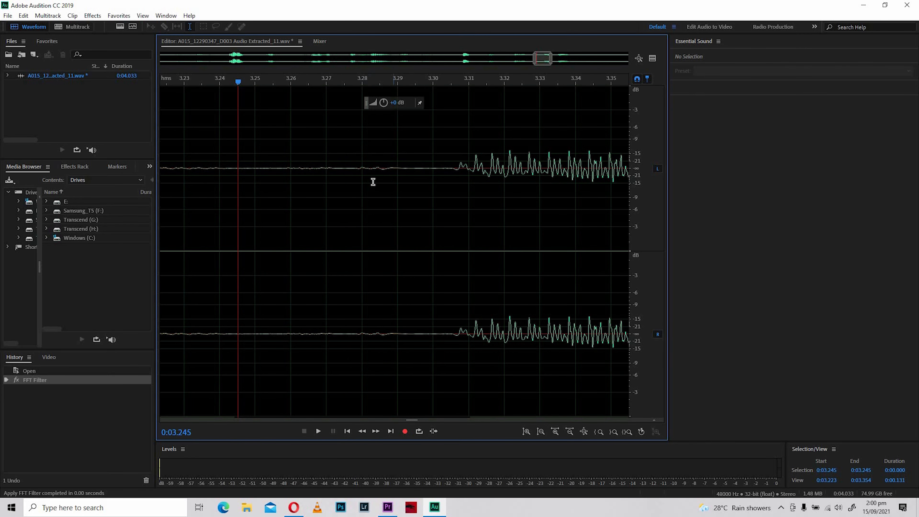
pyautogui.scroll(-3, 377, 194)
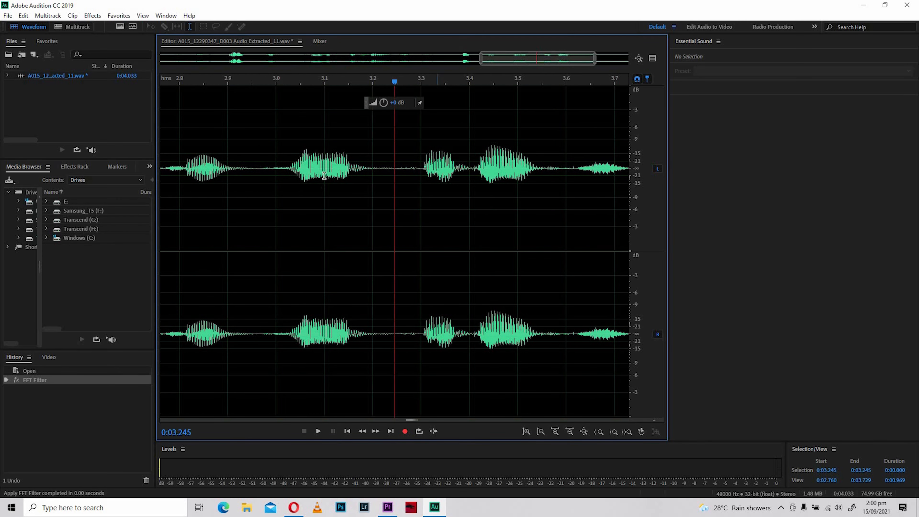
pyautogui.scroll(-5, 372, 196)
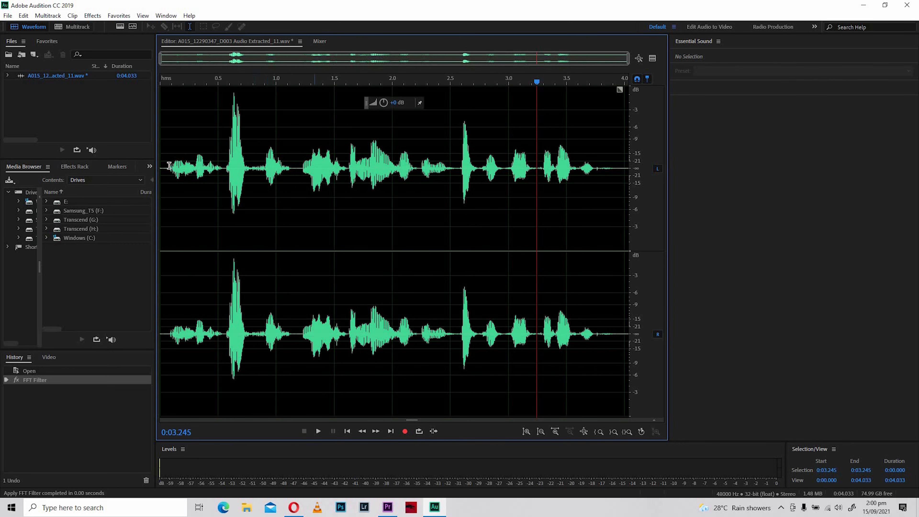
pyautogui.click(168, 165)
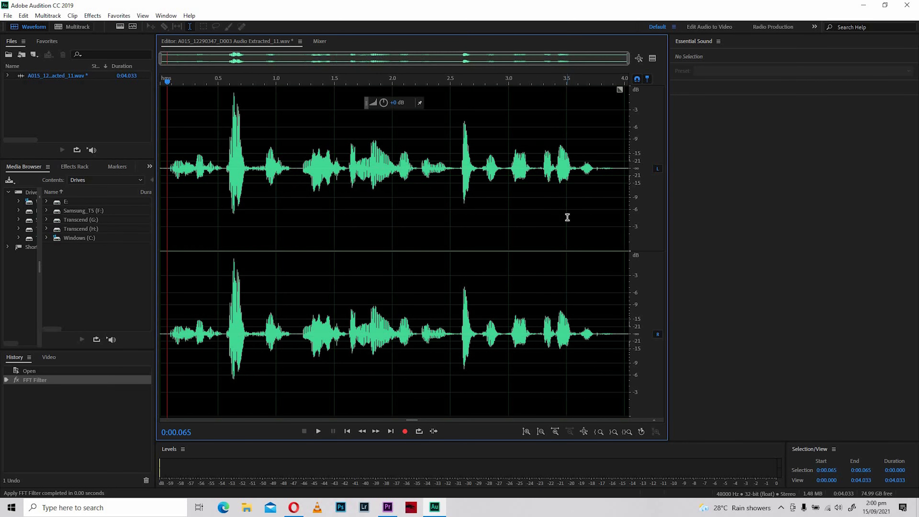
pyautogui.press('space')
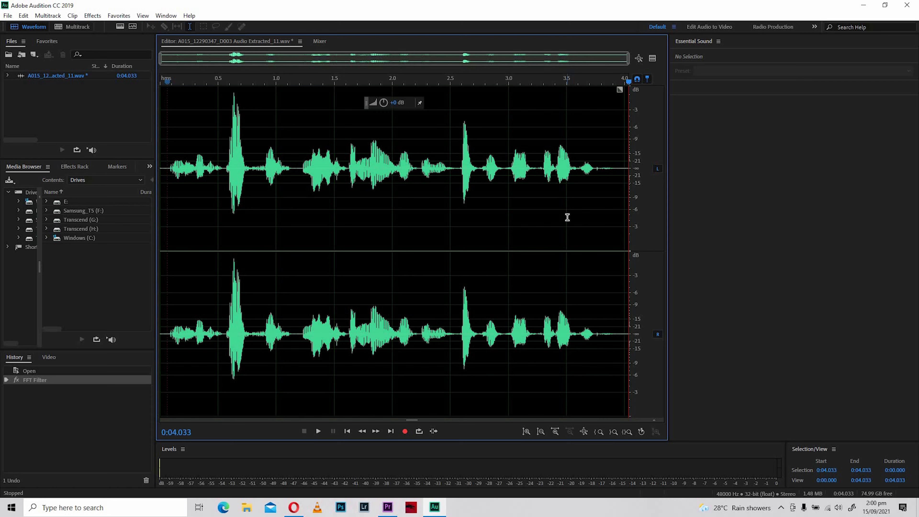
# - Save the edited audio, switch back to Premiere Pro and place the Sequence 04 playhead at 00:00:00:18
pyautogui.hotkey('ctrl', 's')
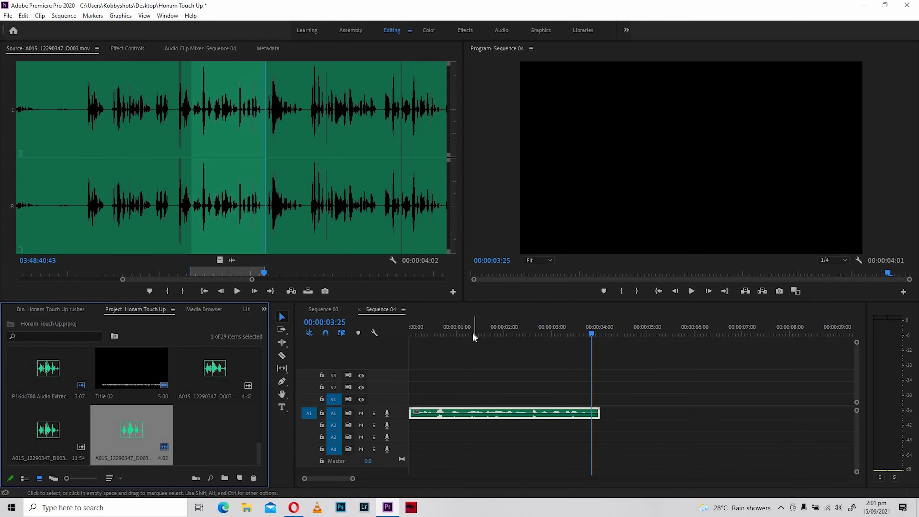
pyautogui.click(438, 328)
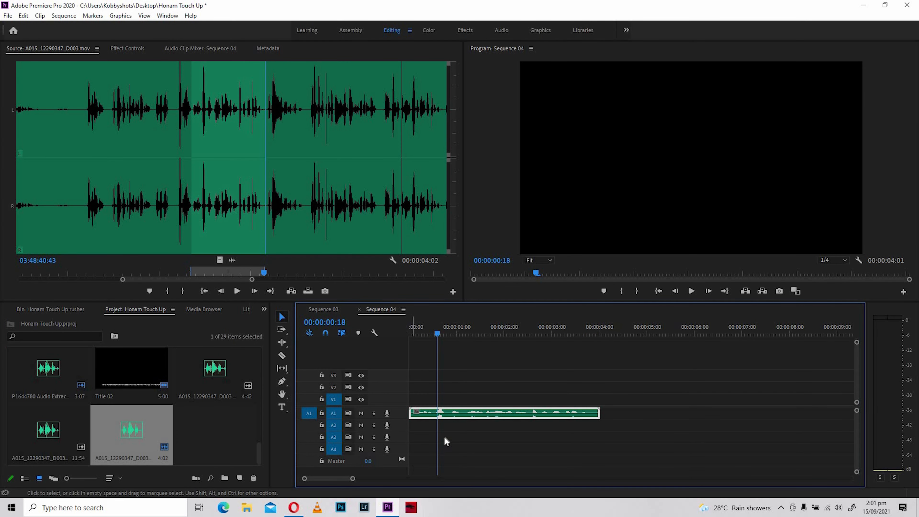